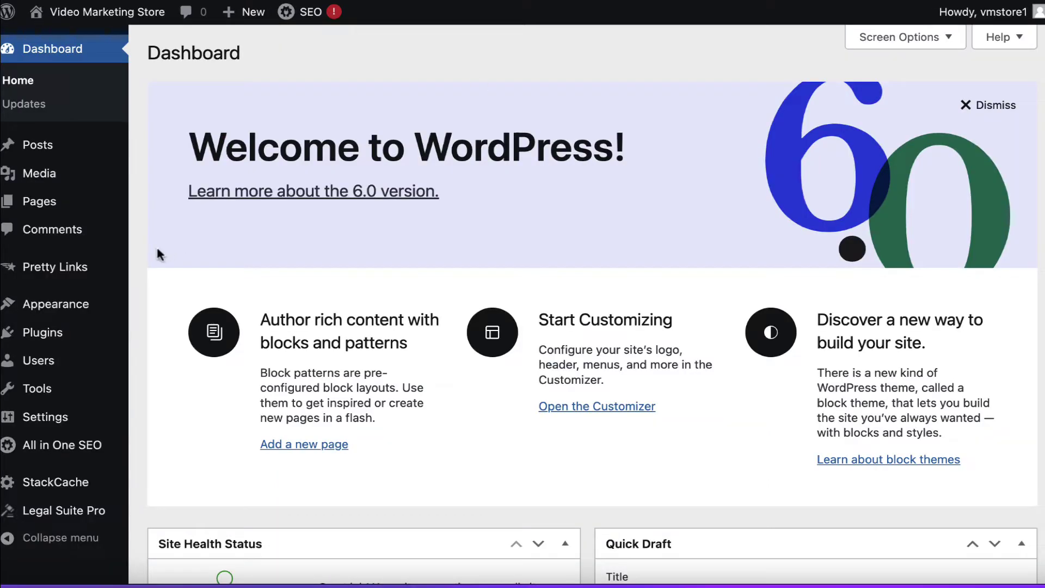
Search the plugin directory for 'simple banner', then install and activate Simple Banner.
mouse_move(65, 282)
mouse_move(46, 337)
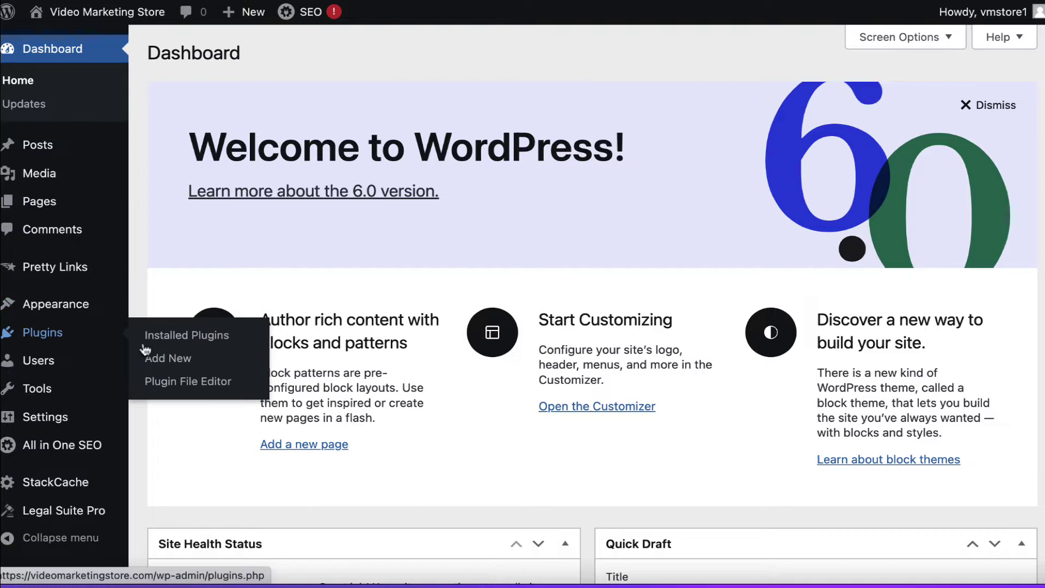
left_click(156, 359)
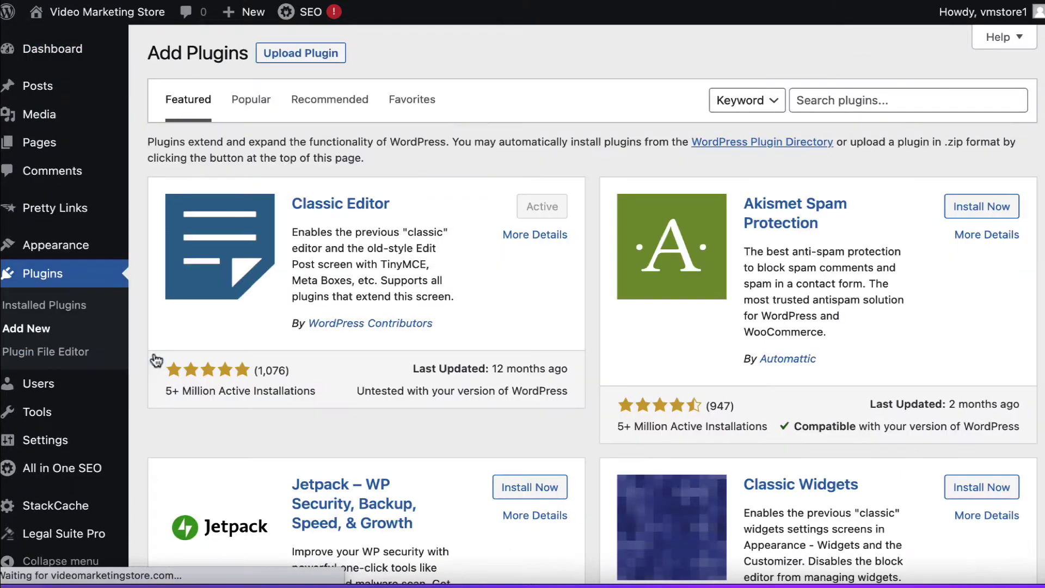
left_click(865, 99)
type("simple banner")
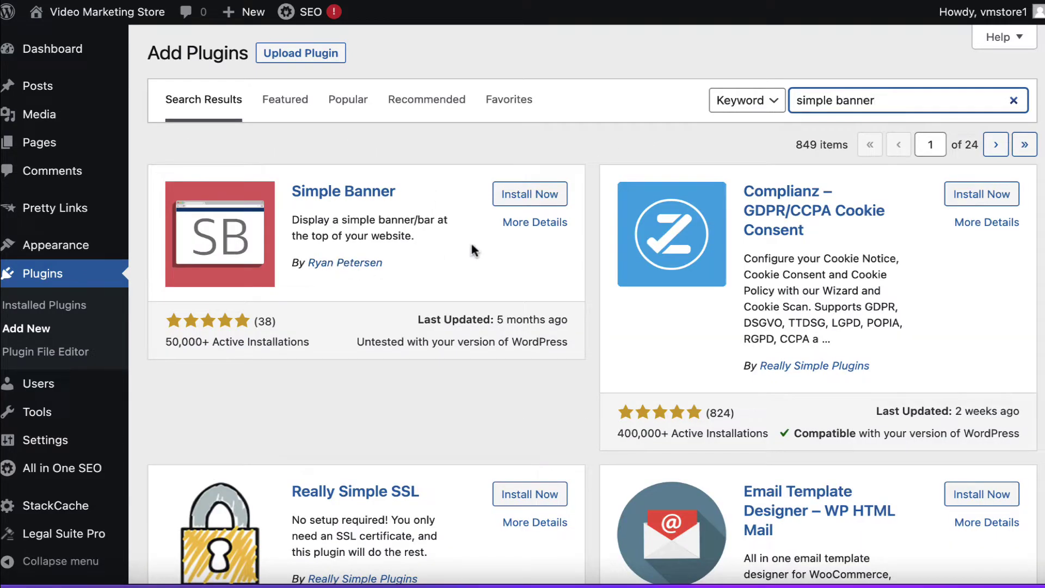
left_click(529, 196)
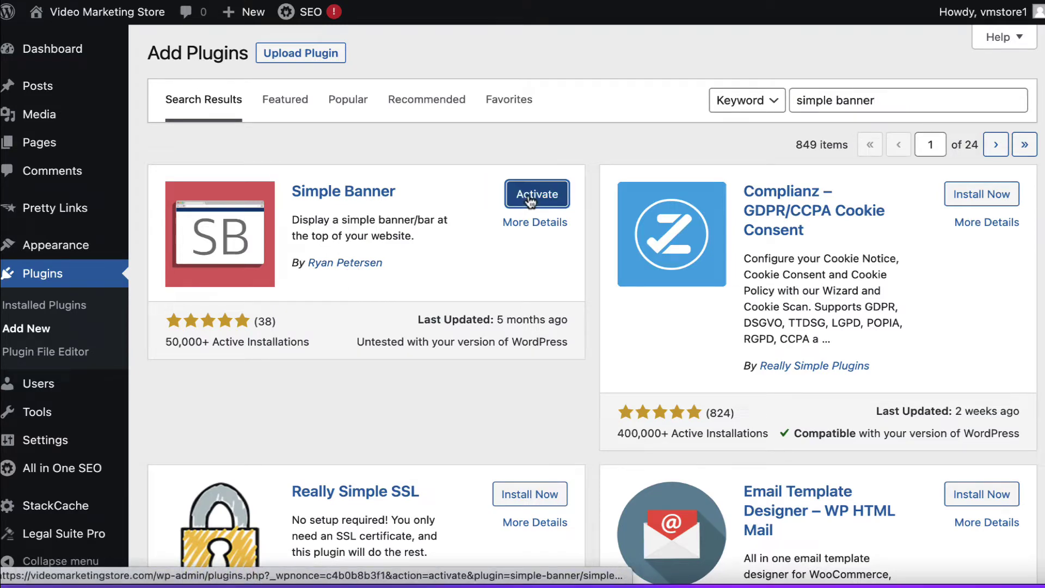
left_click(530, 197)
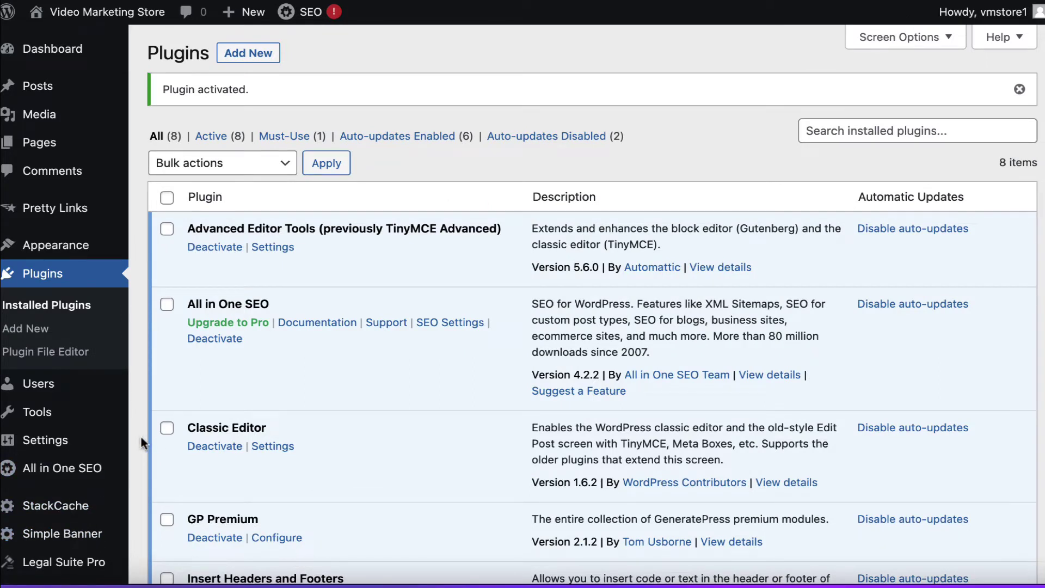
Open the Simple Banner settings and copy the example <a href> link code.
left_click(95, 538)
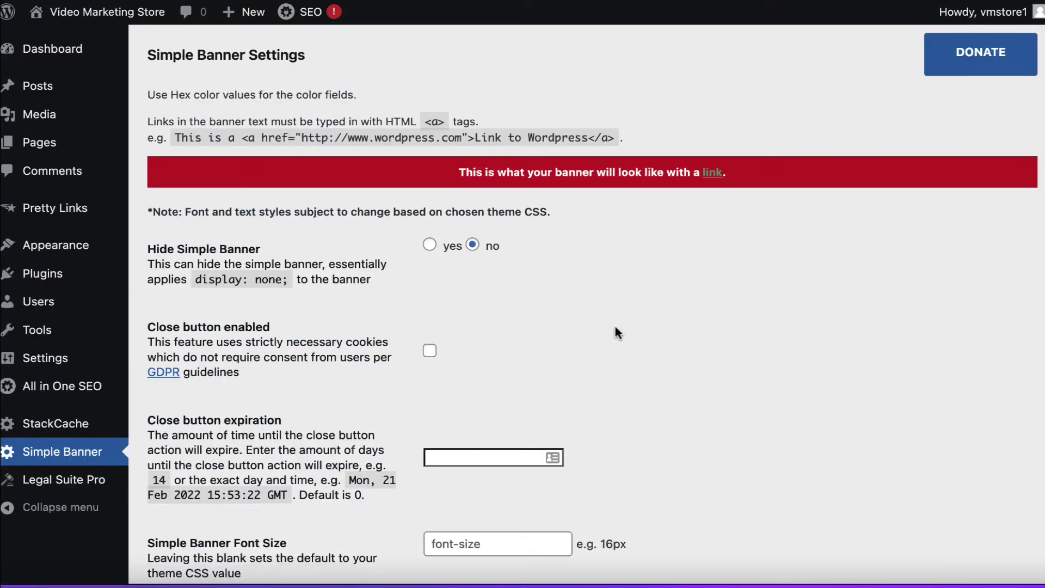
scroll(616, 328, "down", 3)
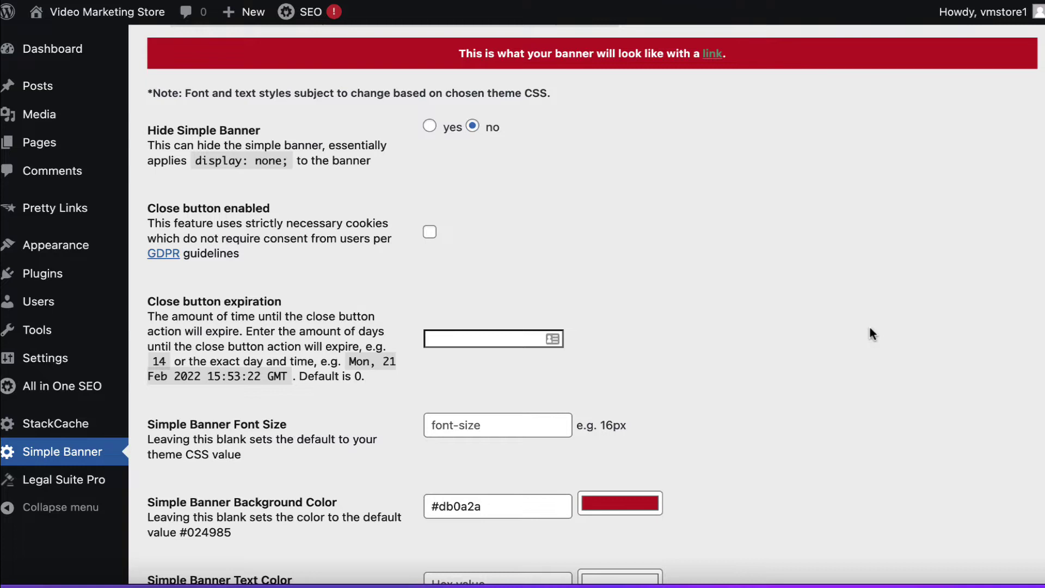
scroll(870, 333, "up", 3)
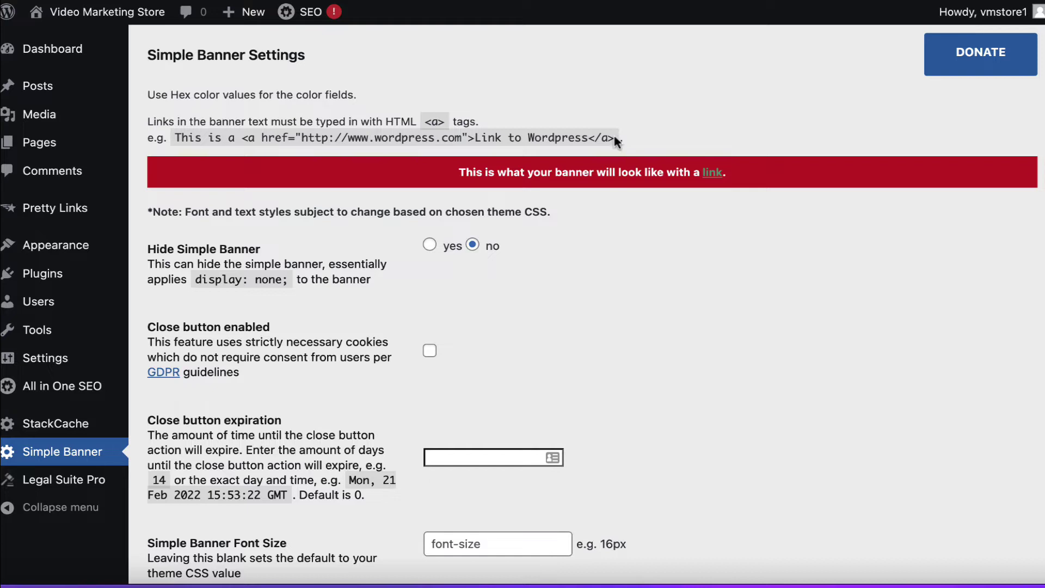
left_click_drag(614, 138, 243, 138)
key("ctrl+c")
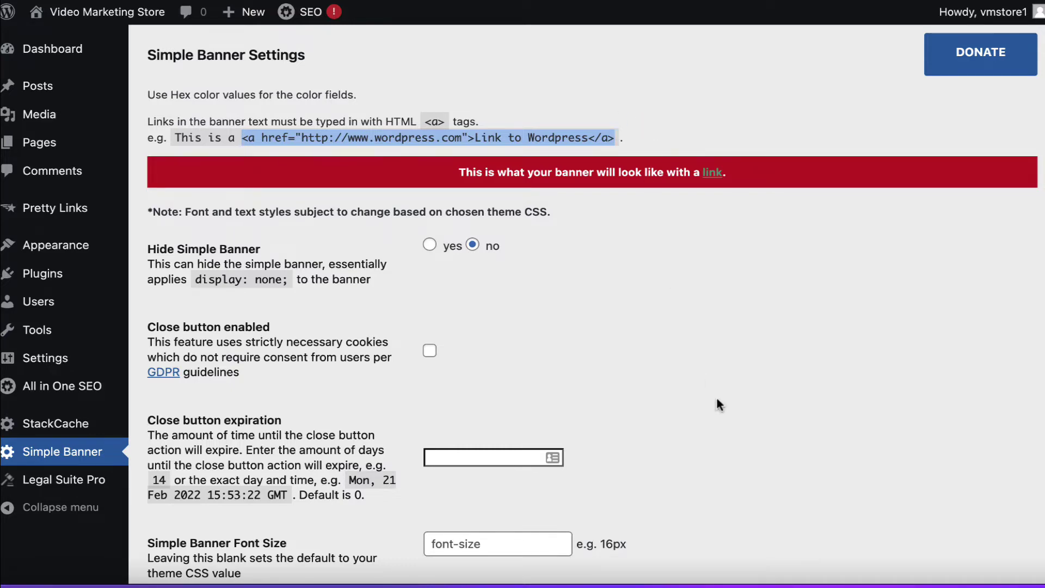
scroll(716, 396, "down", 10)
left_click(573, 436)
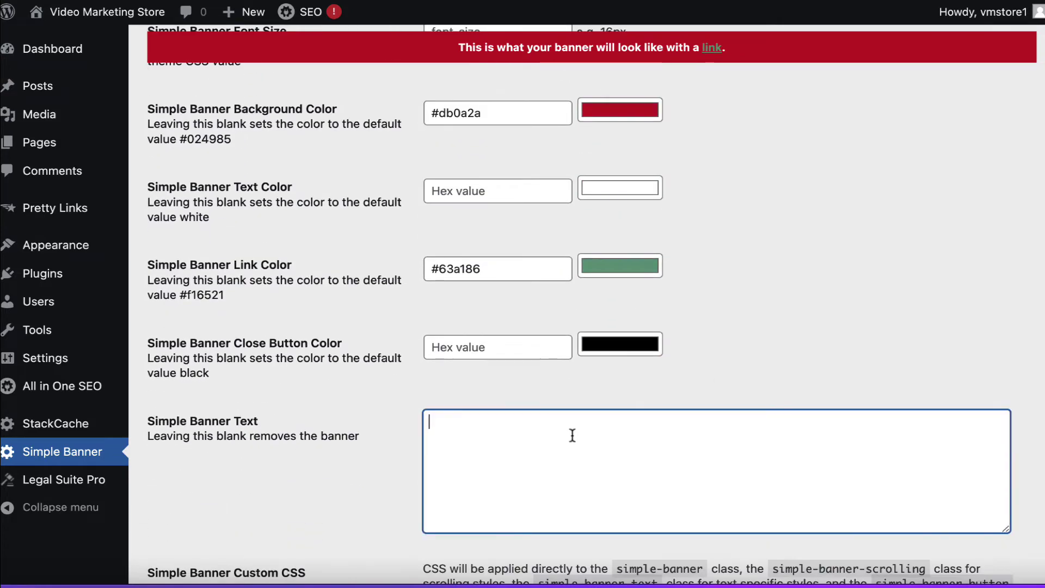
key("ctrl+v")
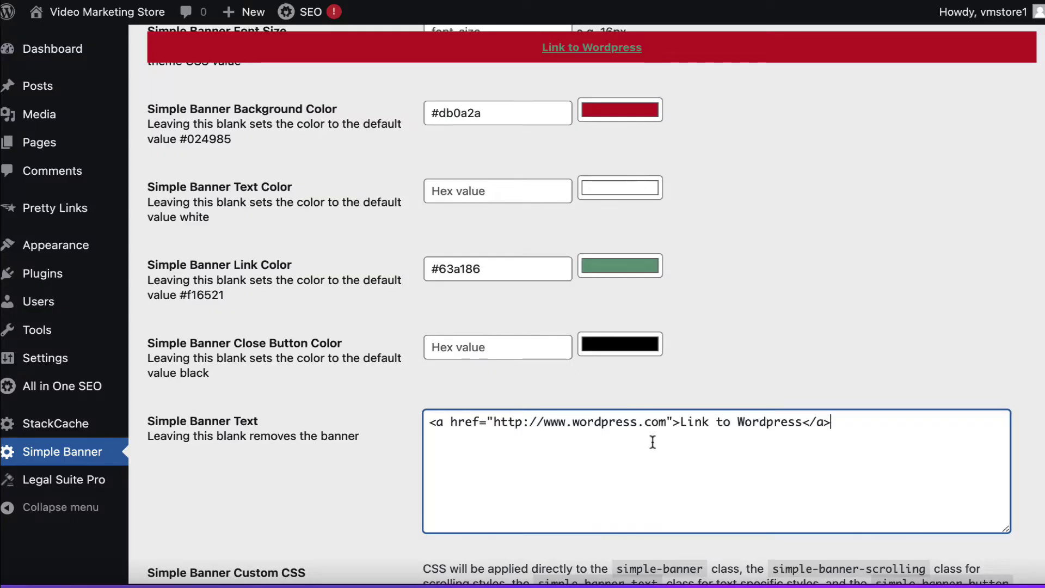
left_click_drag(668, 427, 494, 427)
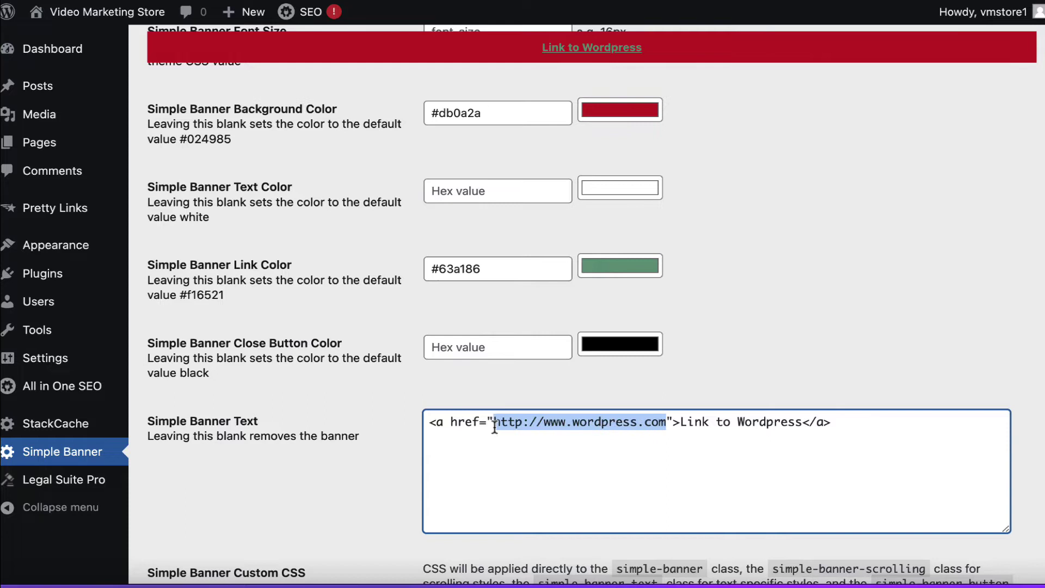
type("https://videocontentplr.com/")
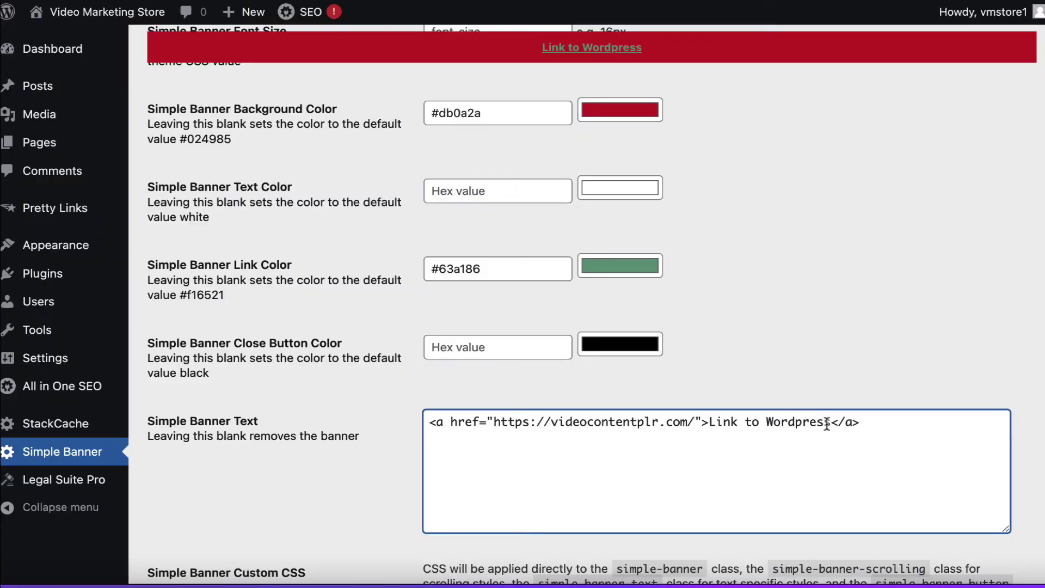
Replace the link wording with the headline and prefix it with 'Click Here To Get'.
left_click_drag(831, 423, 708, 425)
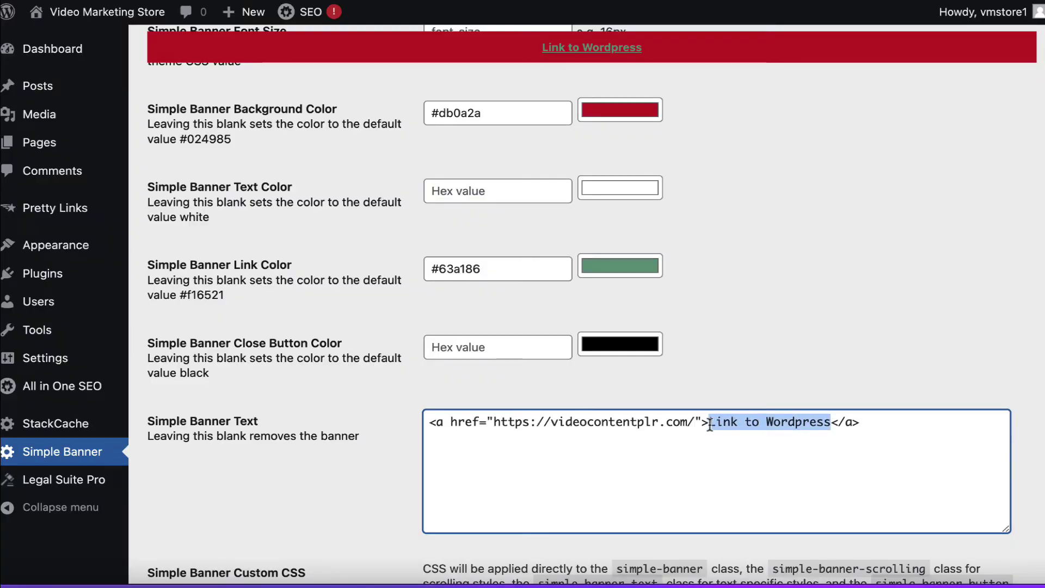
type("High Quality White Label Content That You Can Brand as Yours")
left_click(707, 424)
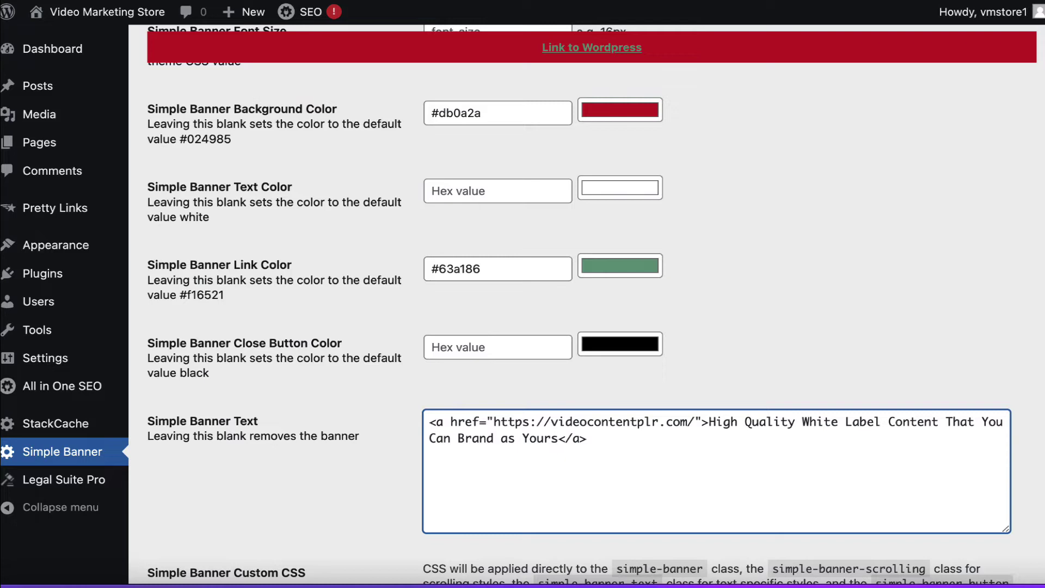
type("Click Here ")
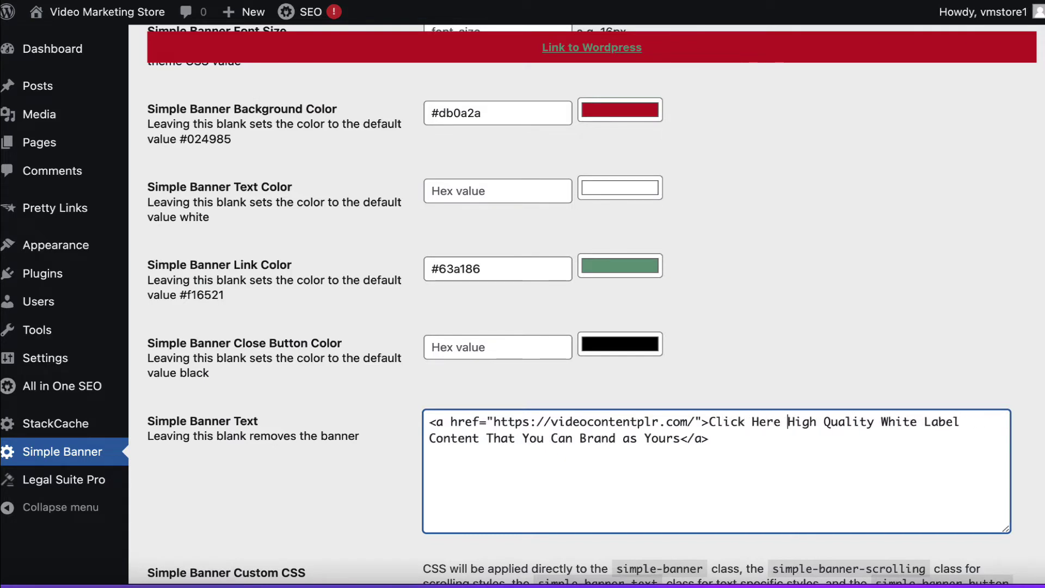
type("To get")
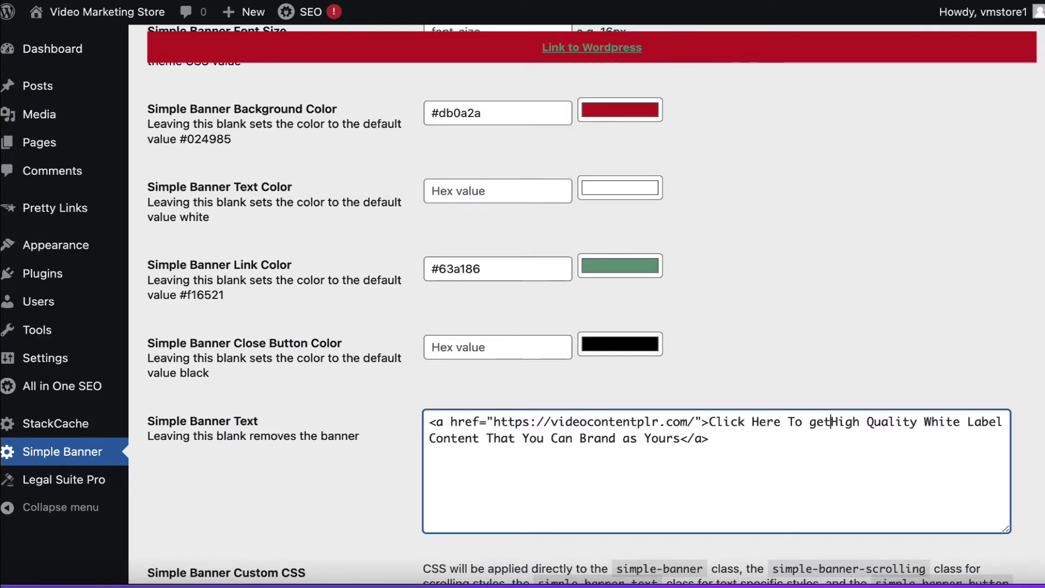
left_click(816, 423)
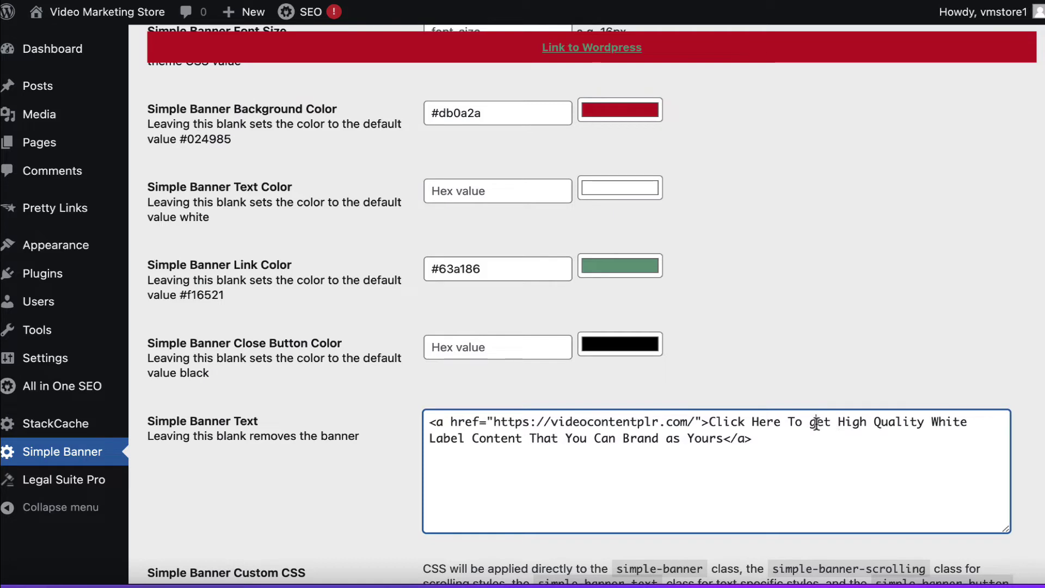
key("BackSpace")
type("G")
left_click(829, 249)
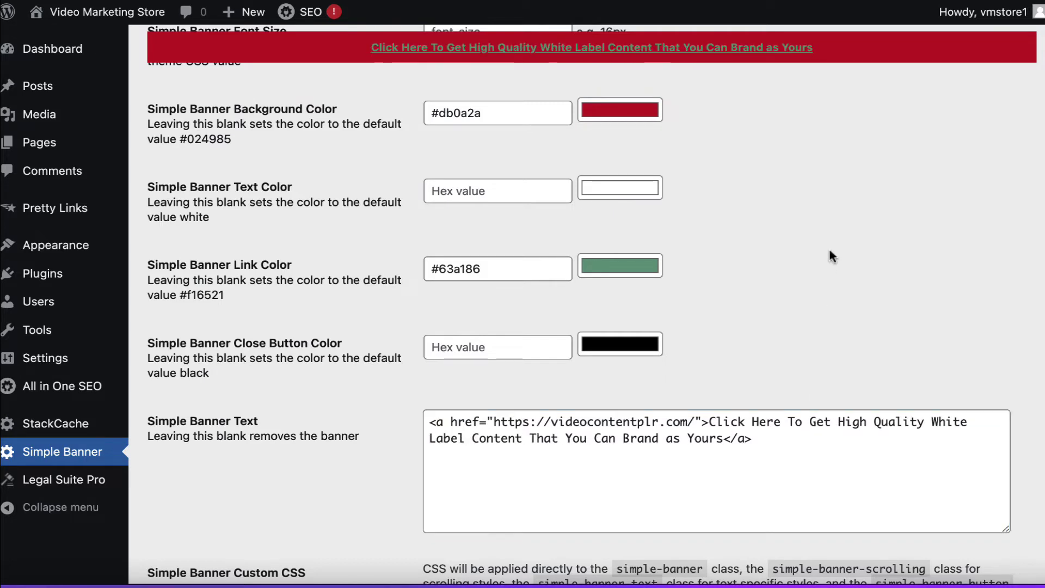
Set the banner font size to 20px.
scroll(828, 249, "up", 2)
scroll(827, 240, "up", 1)
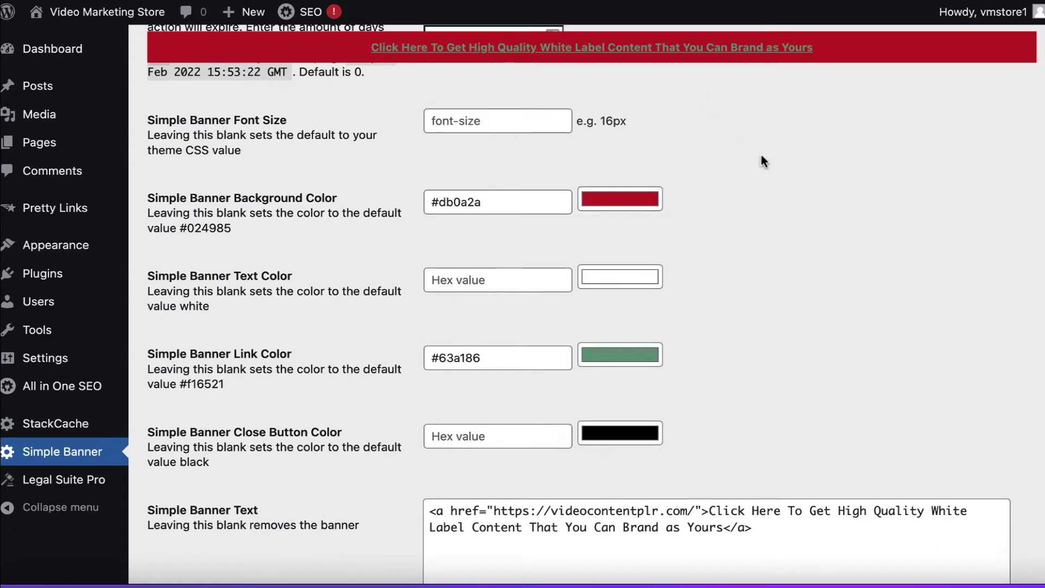
scroll(766, 158, "up", 5)
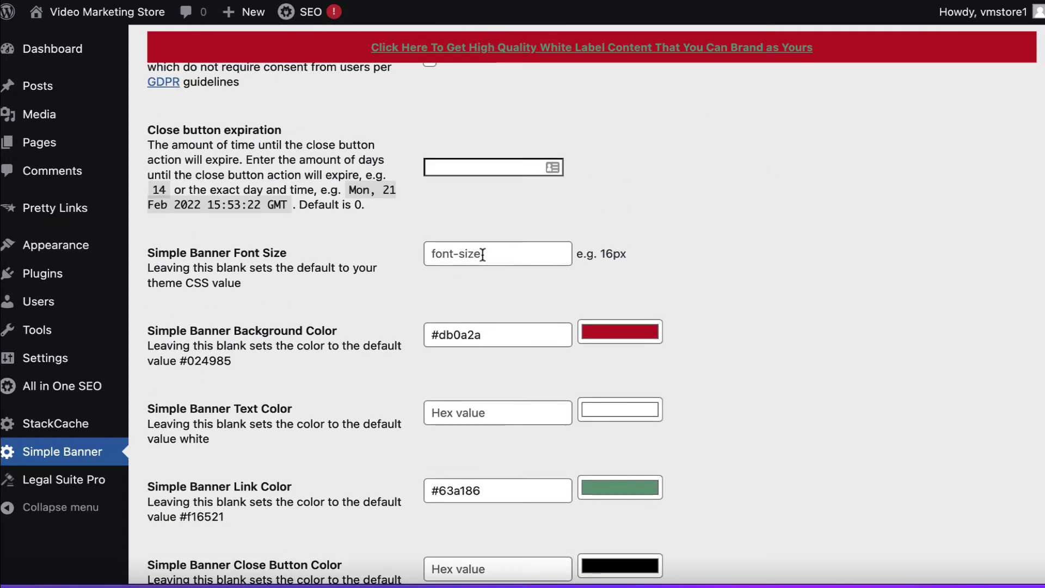
left_click(483, 254)
type("20px")
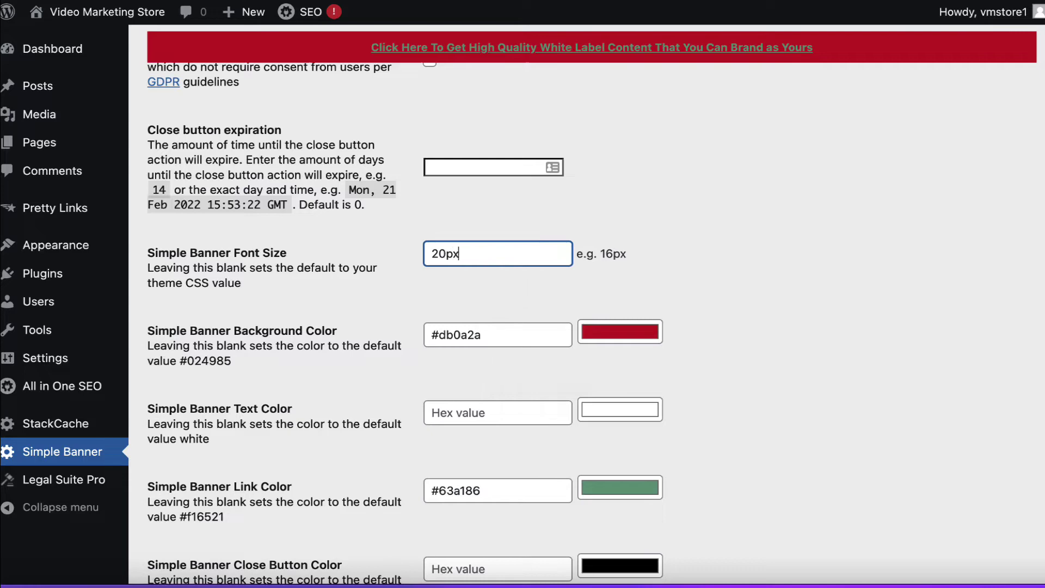
left_click(821, 247)
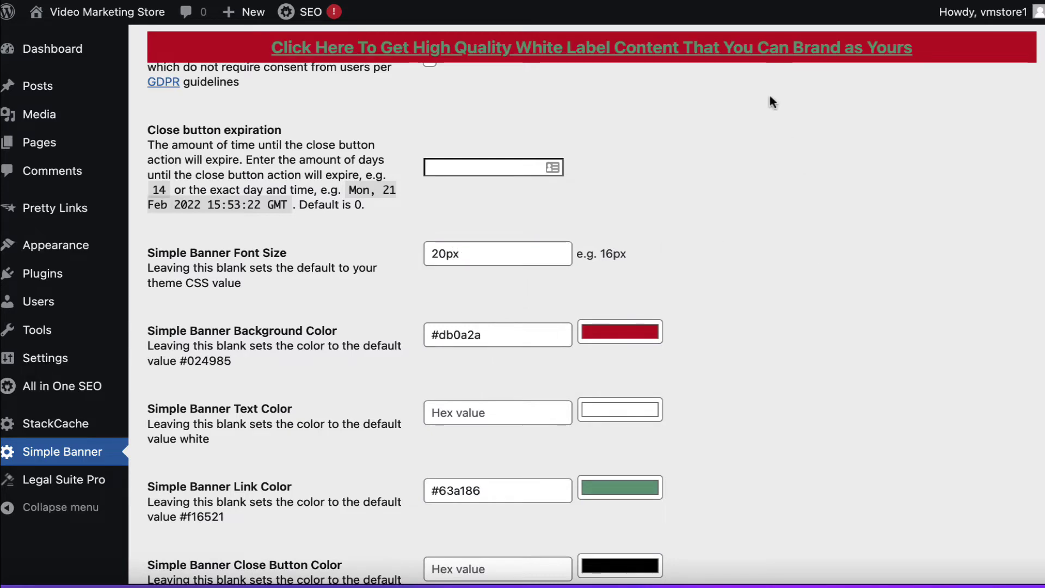
Set the banner background color to blue #0512c2.
scroll(719, 249, "down", 4)
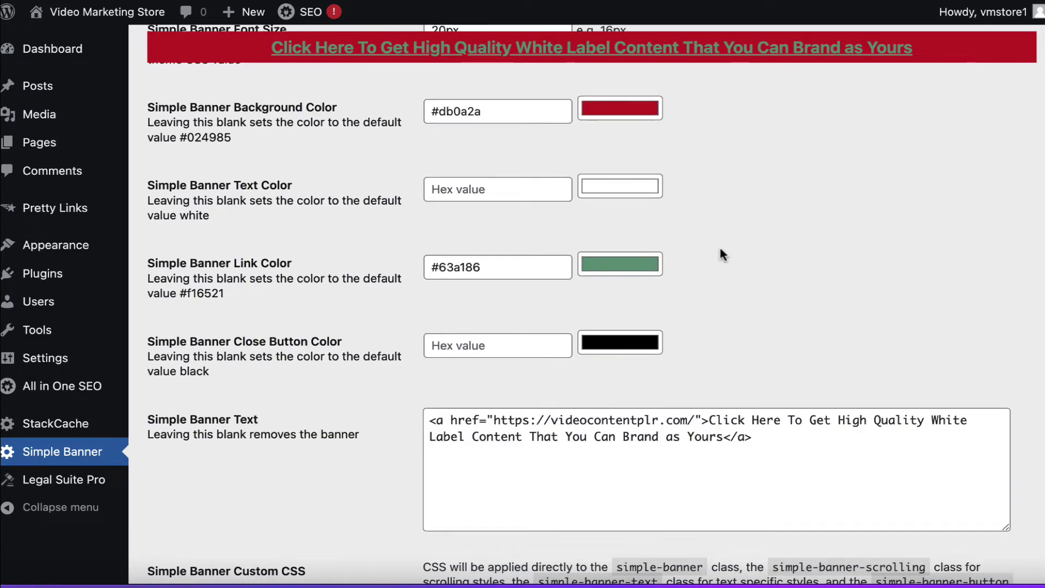
scroll(719, 249, "up", 3)
scroll(720, 250, "up", 1)
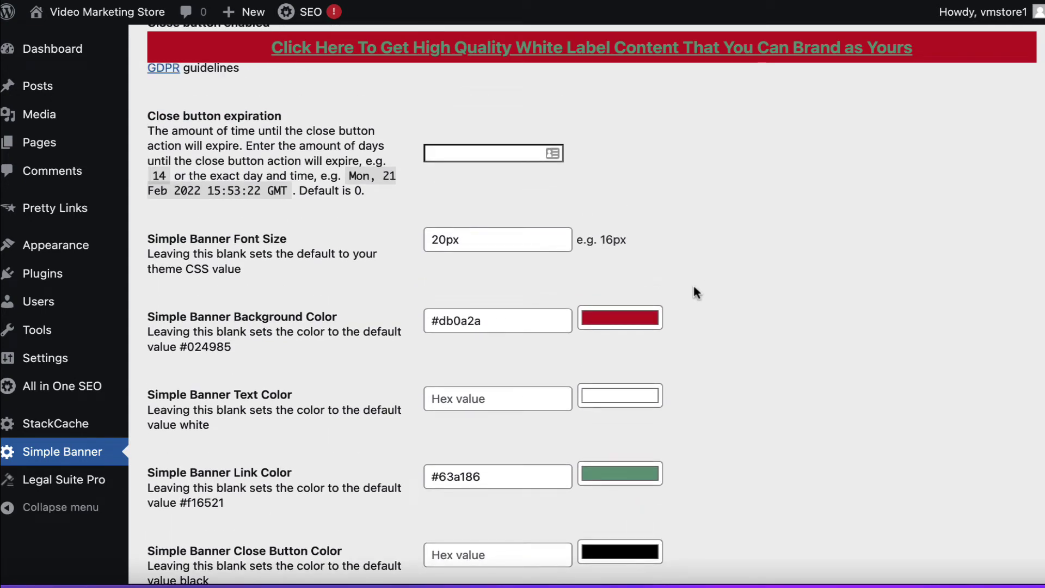
left_click(626, 317)
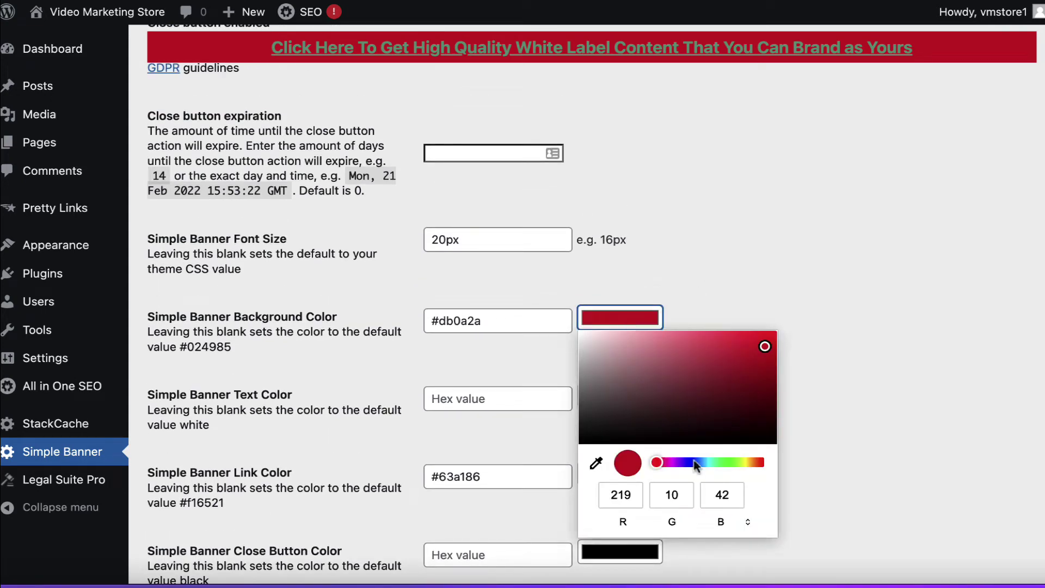
left_click(691, 463)
left_click(767, 370)
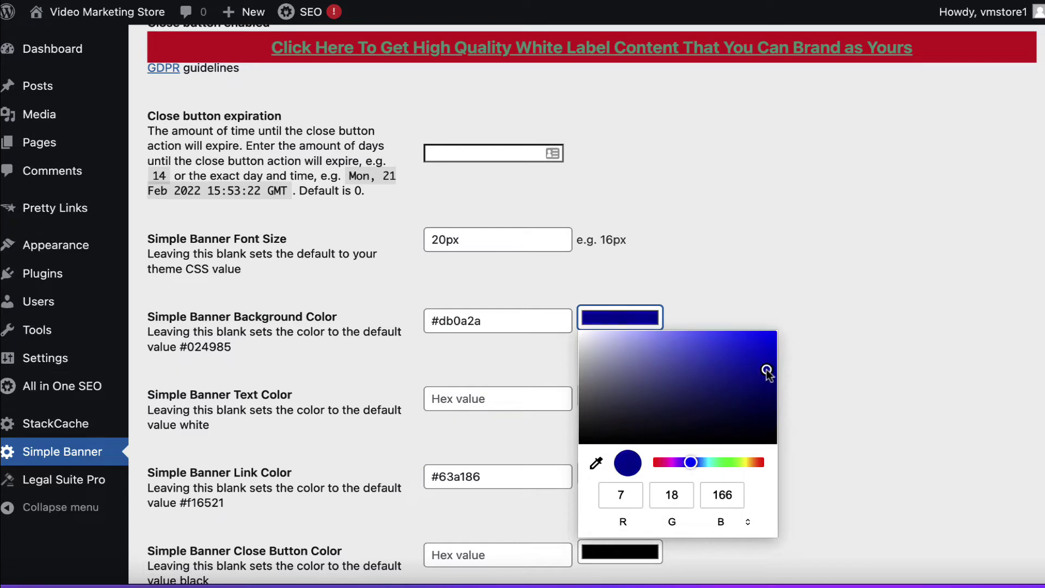
left_click_drag(767, 371, 769, 358)
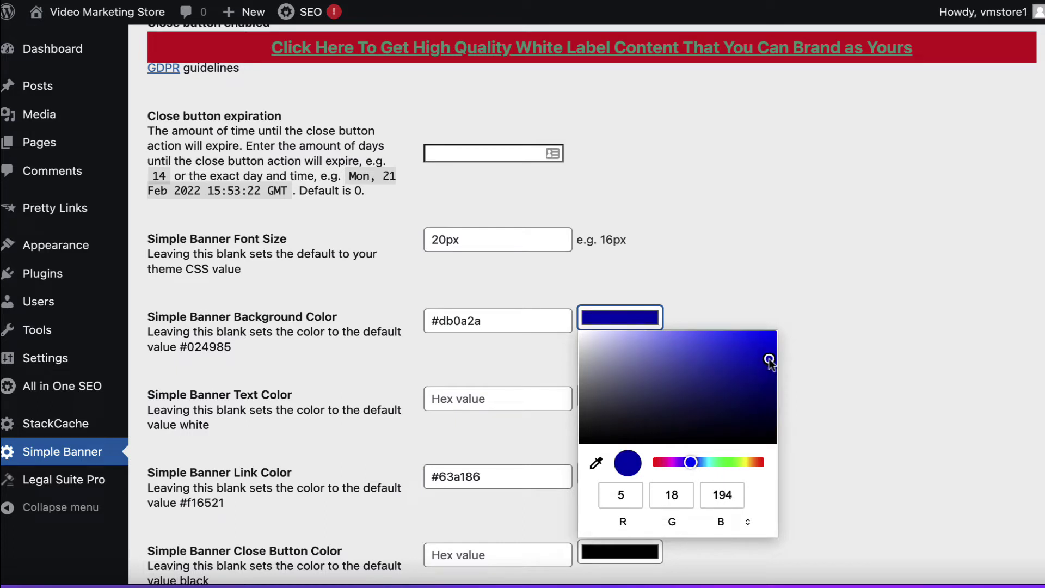
left_click(857, 338)
Set the banner link color to yellow-green #aecf07.
scroll(857, 338, "down", 1)
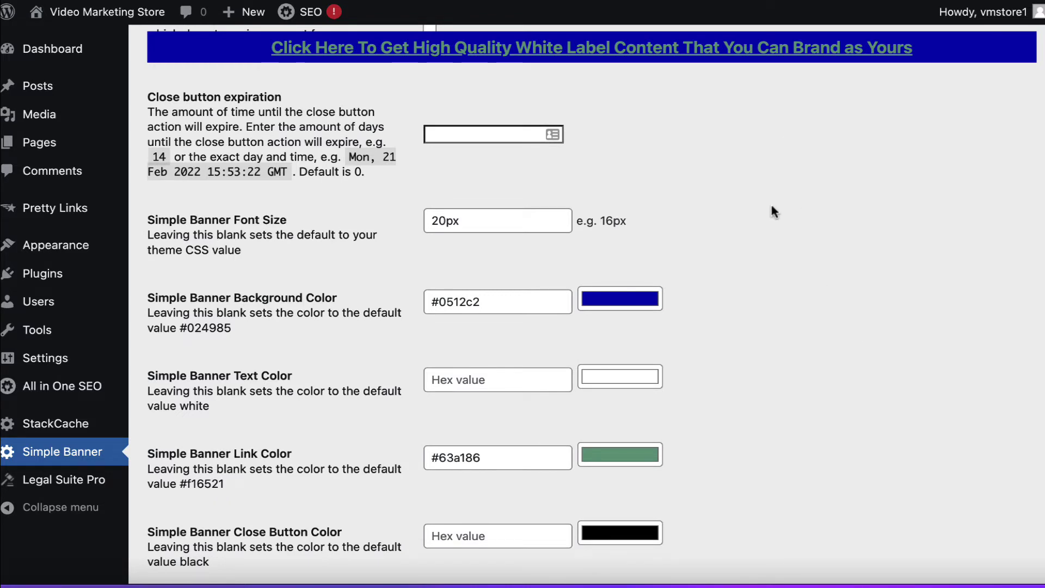
left_click(625, 455)
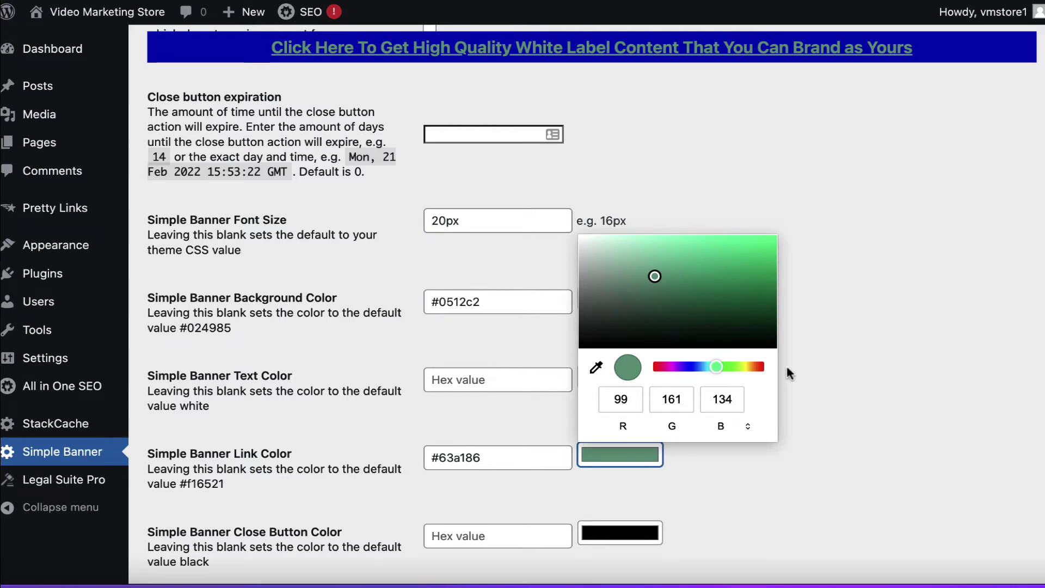
left_click(742, 366)
left_click(765, 278)
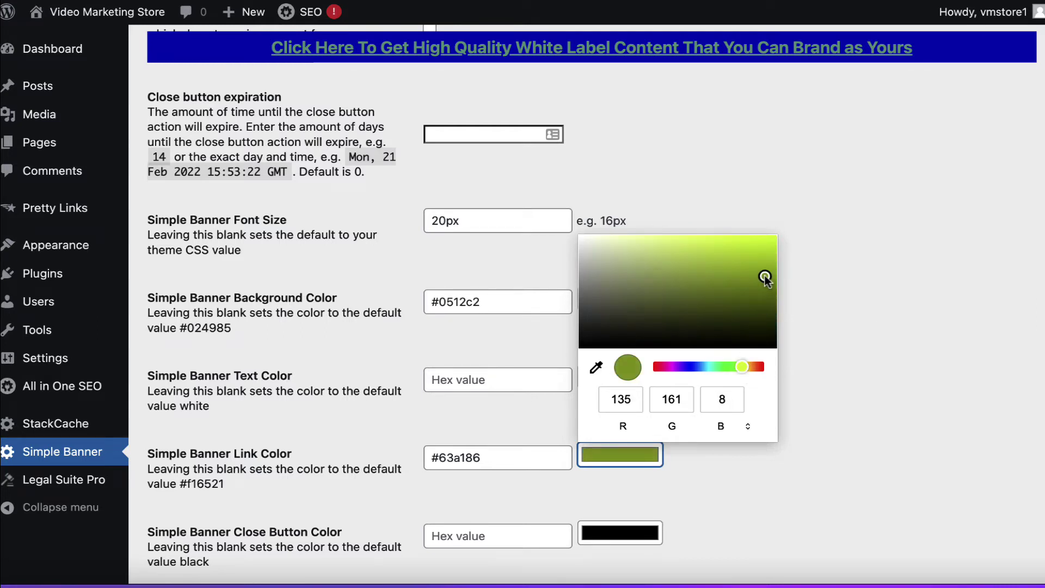
left_click(839, 265)
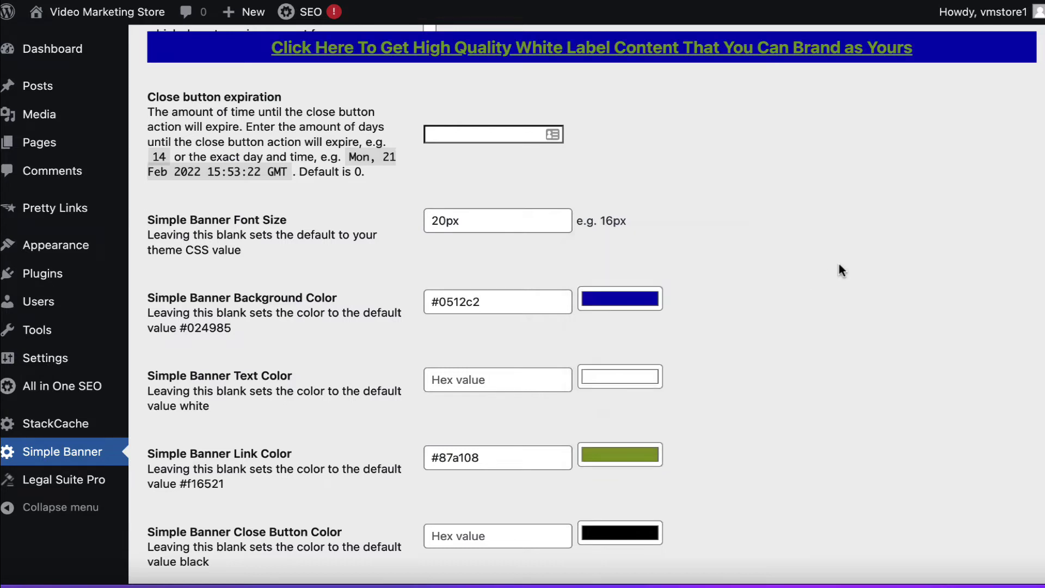
left_click(640, 457)
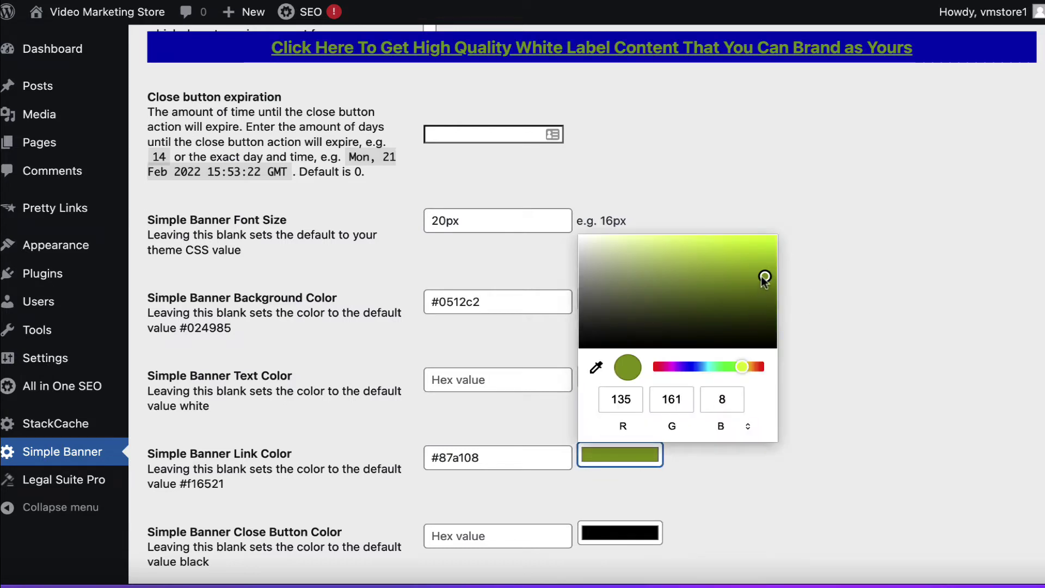
left_click(766, 257)
left_click(837, 260)
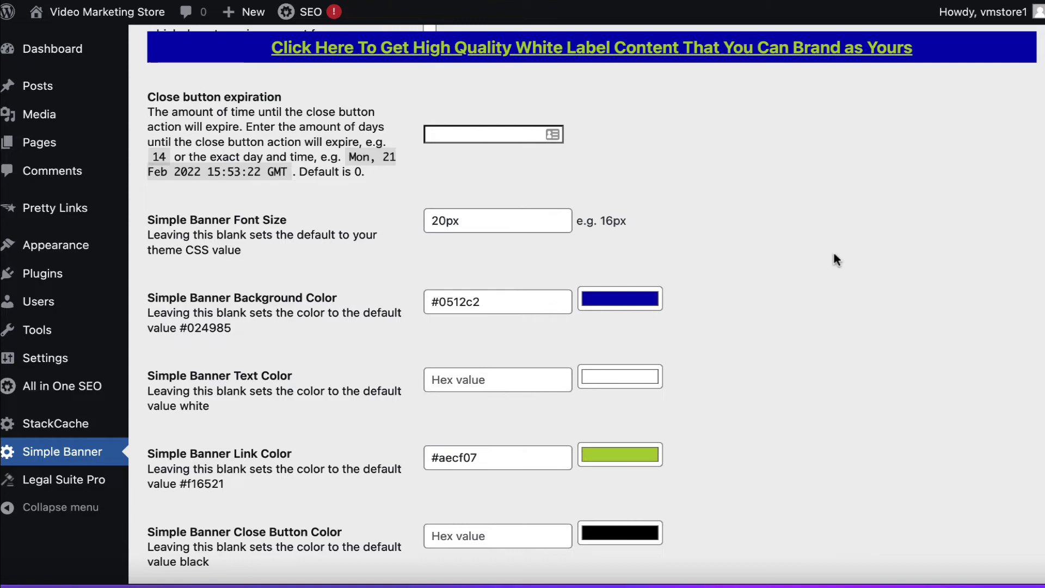
scroll(837, 259, "down", 10)
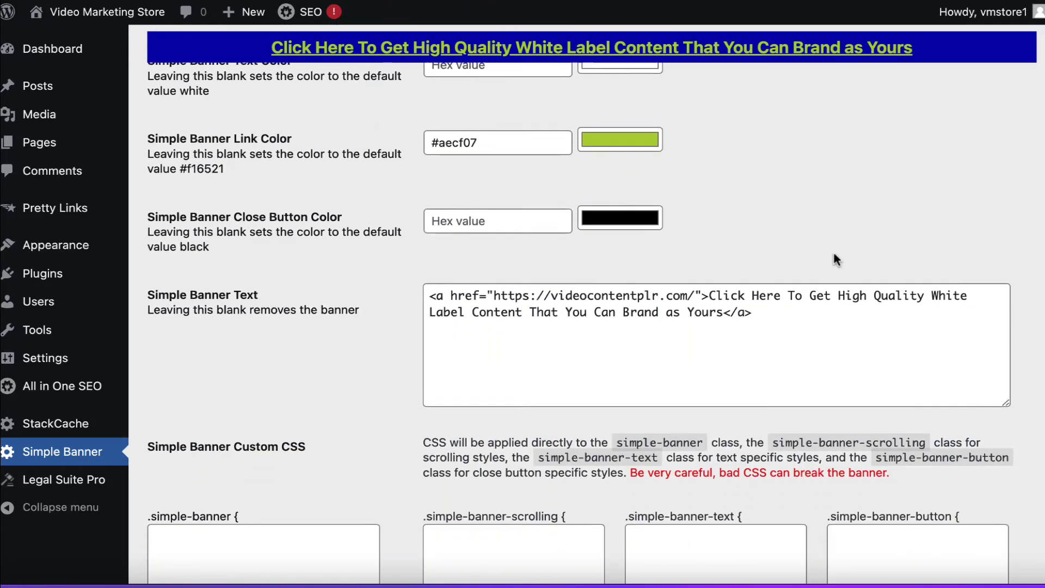
Save the Simple Banner settings and view the live site.
scroll(834, 253, "down", 8)
scroll(833, 250, "up", 6)
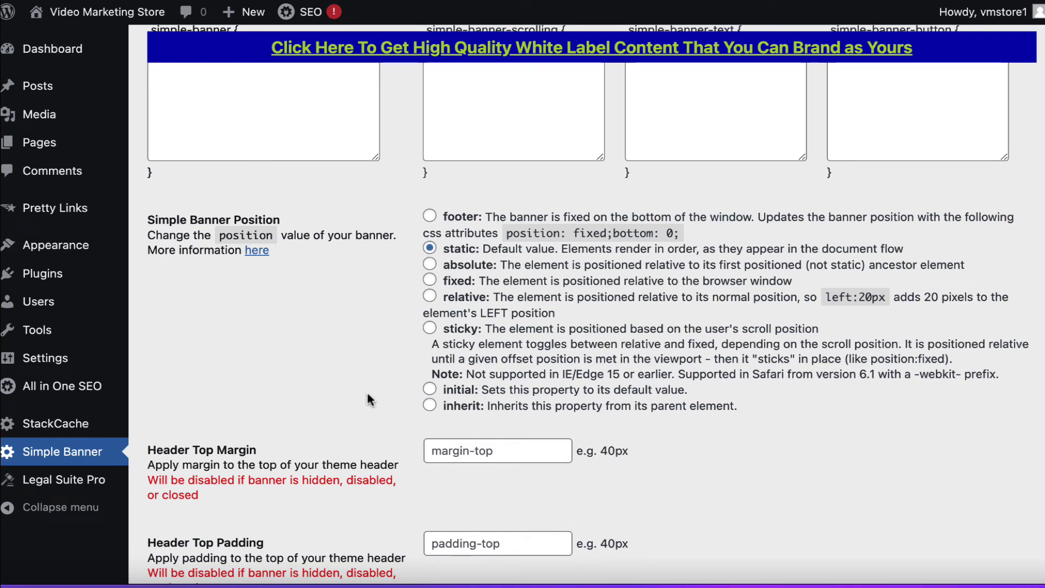
scroll(368, 392, "down", 2)
scroll(367, 393, "down", 10)
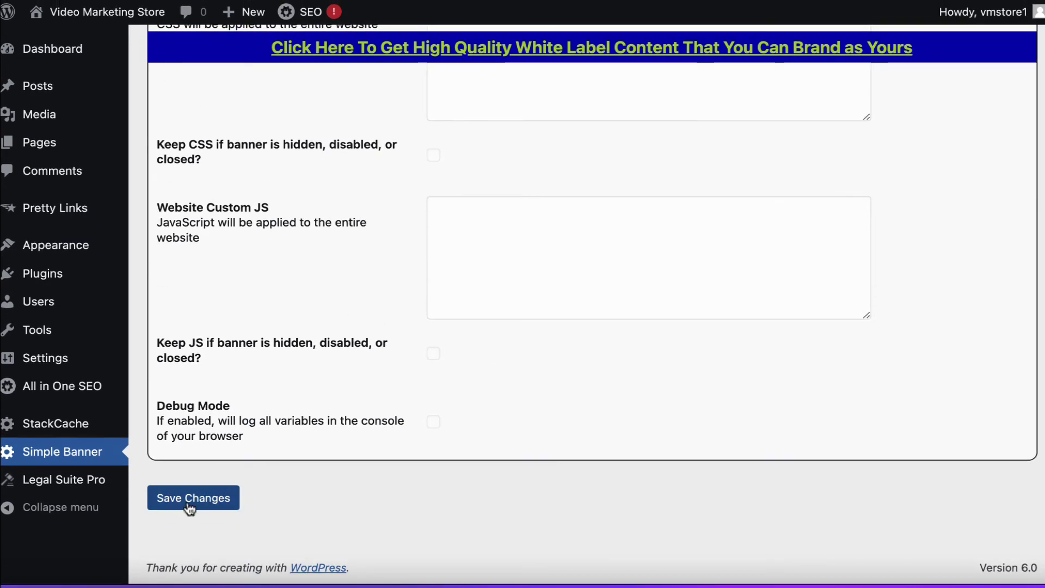
left_click(190, 506)
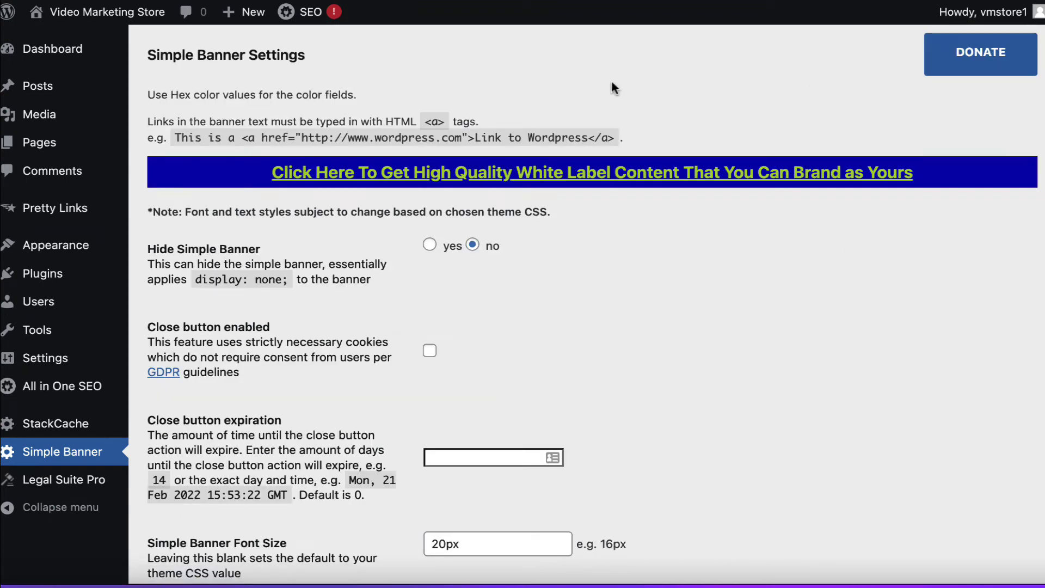
left_click(107, 11)
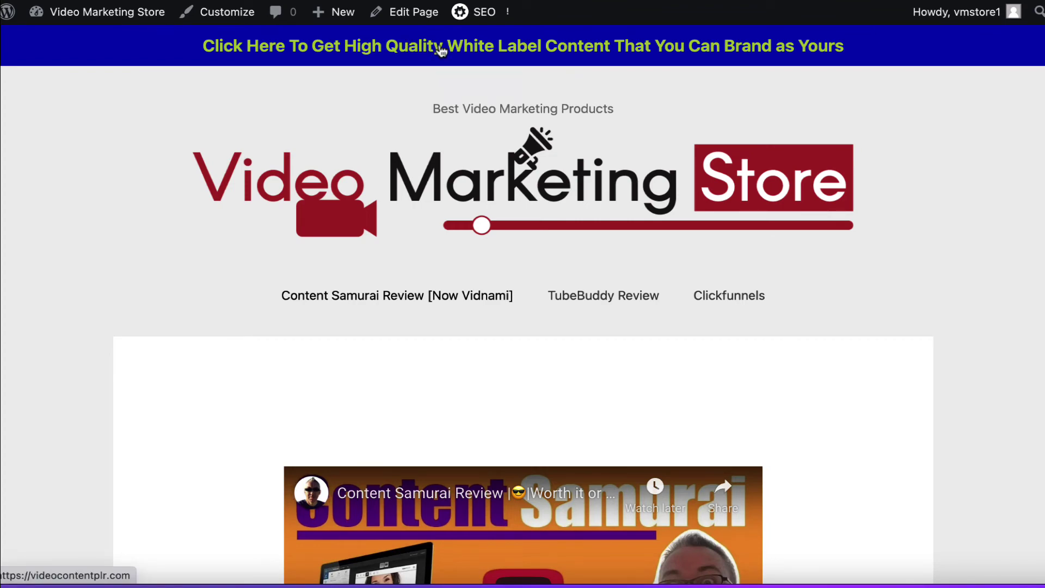
Test the banner link opens the Video Content PLR page, then return to the home page.
left_click(479, 51)
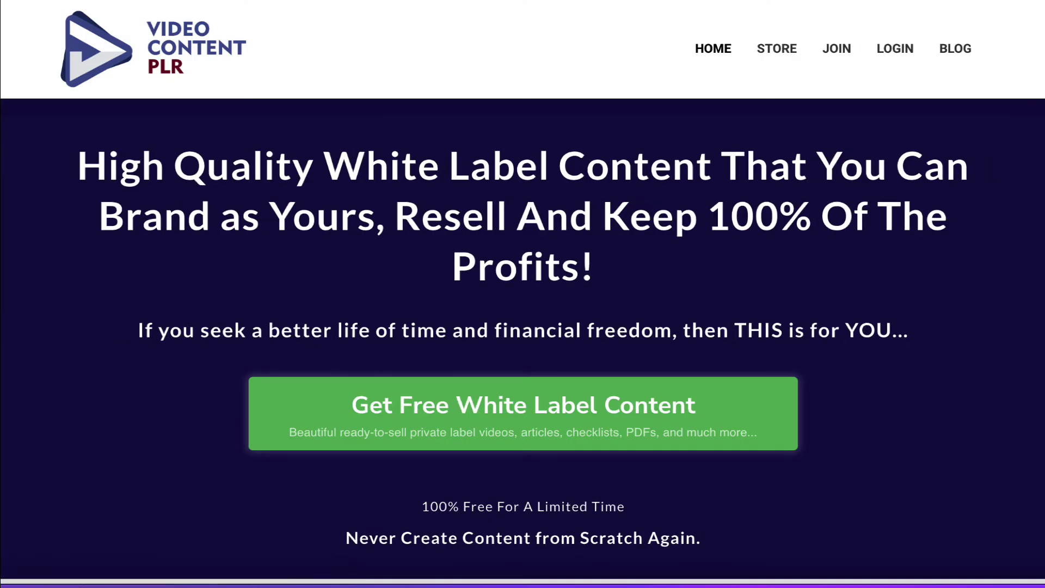
key("super+Left")
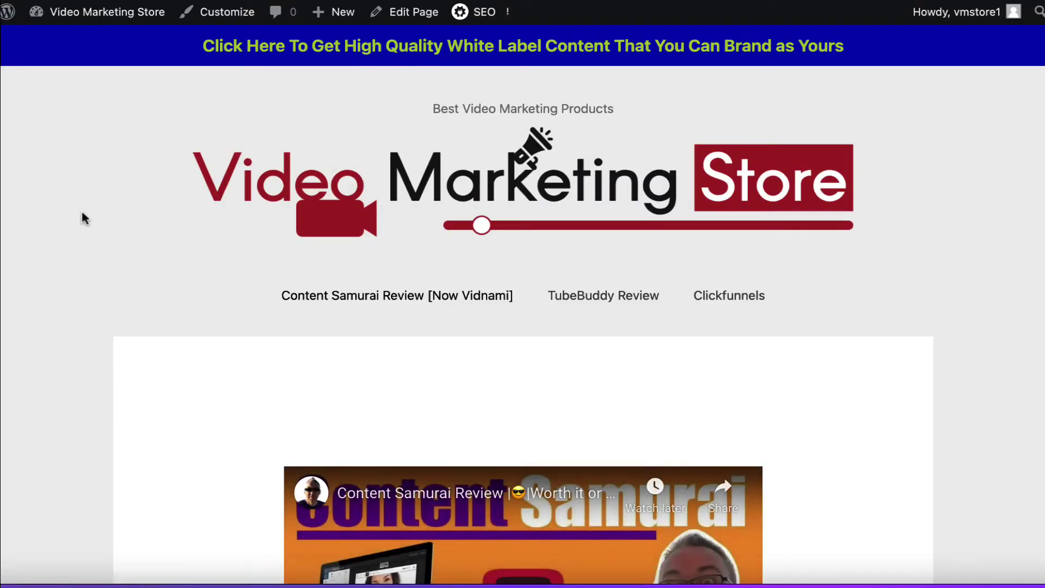